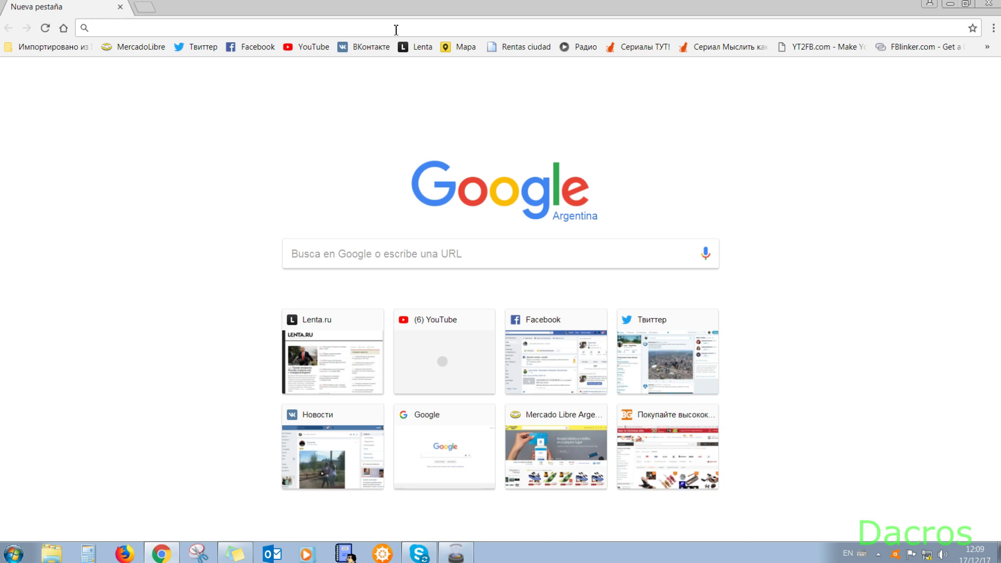
Step: Load the router's login page at 192.168.0.1 in Chrome
{"action": "type", "text": "192."}
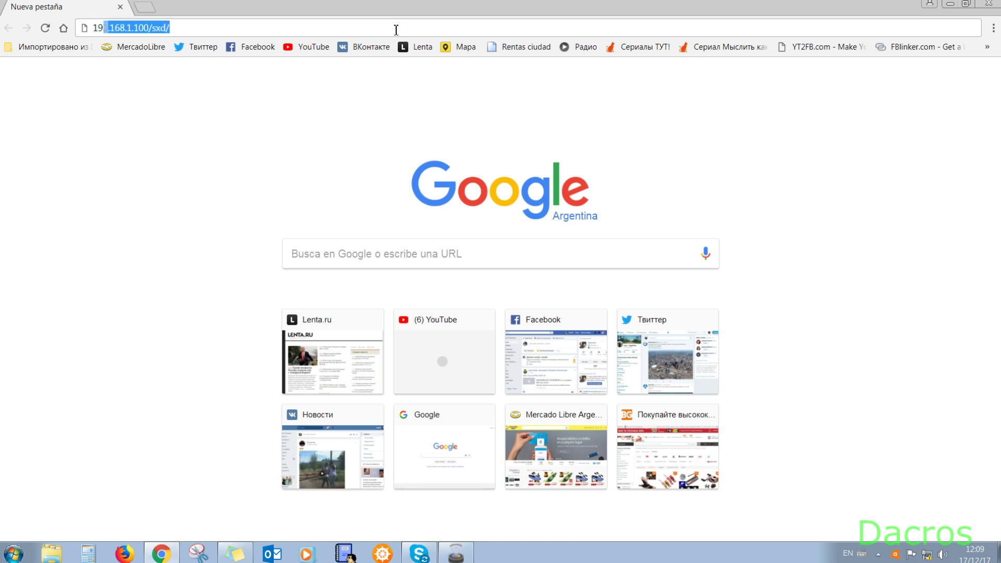
{"action": "type", "text": "168.0.1"}
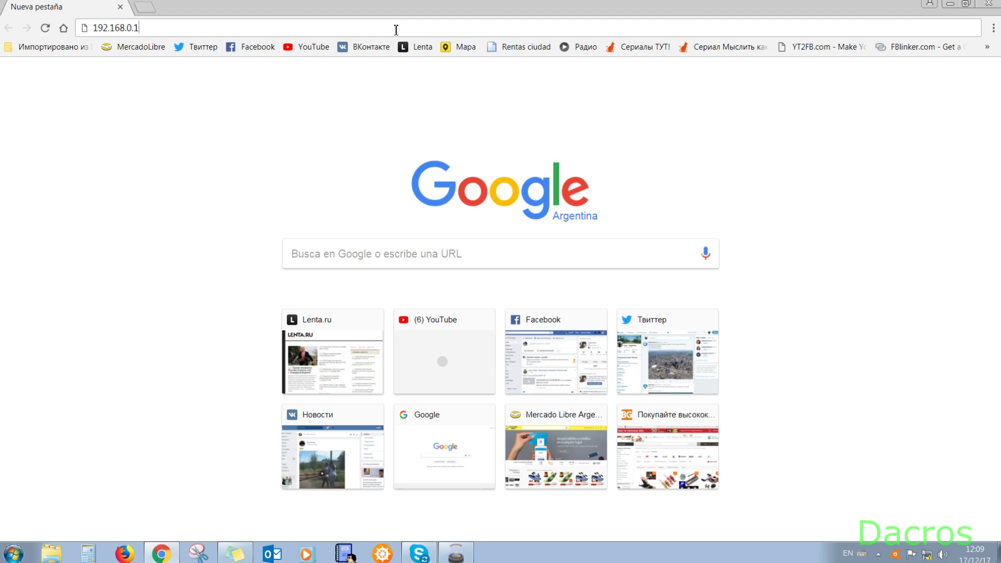
{"action": "key", "text": "Return"}
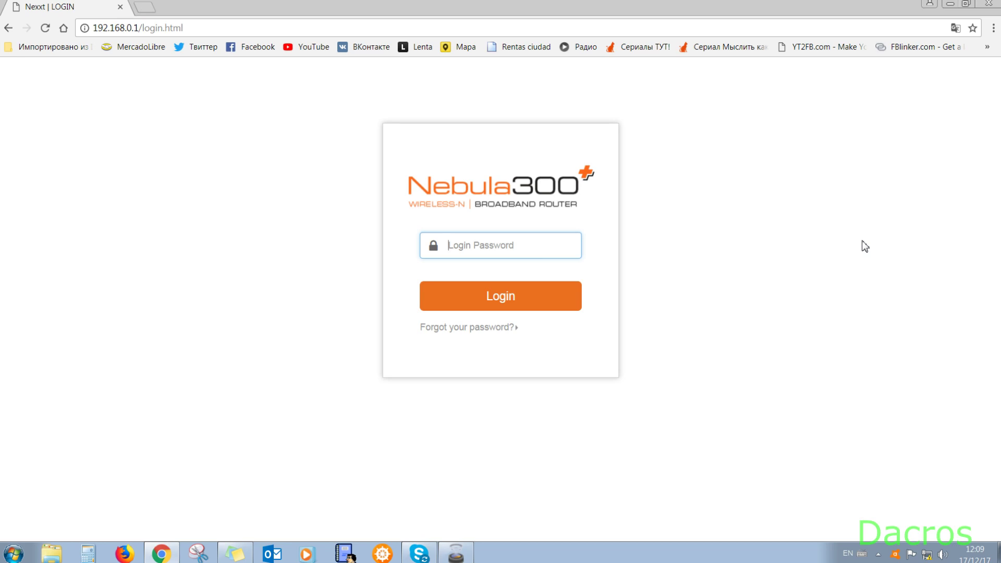
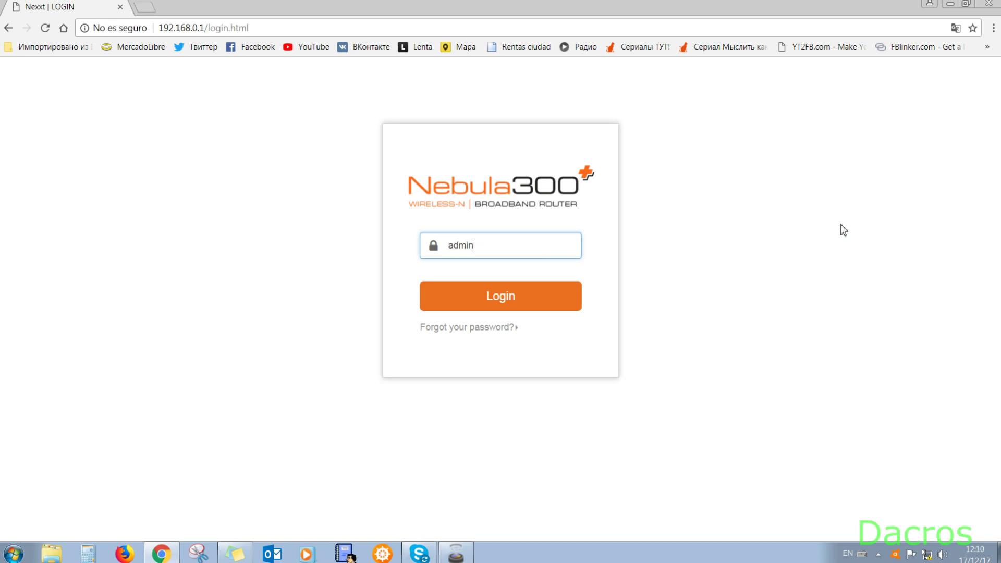
Step: Log in with the router's admin password to reach quick setup
{"action": "left_click", "coordinate": [552, 305]}
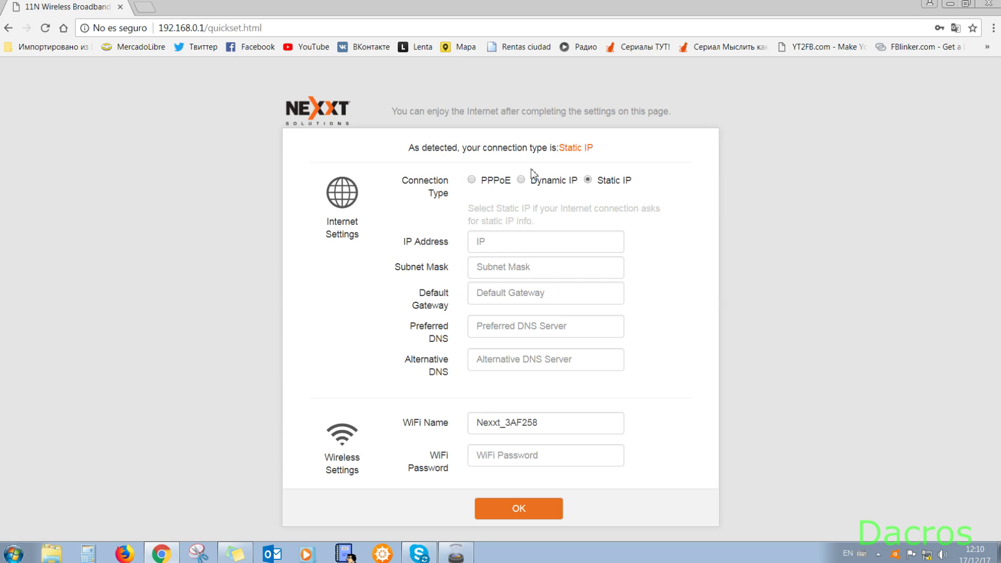
Step: Compare the PPPoE, Dynamic IP and Static IP connection types, leaving Dynamic IP selected
{"action": "left_click", "coordinate": [472, 180]}
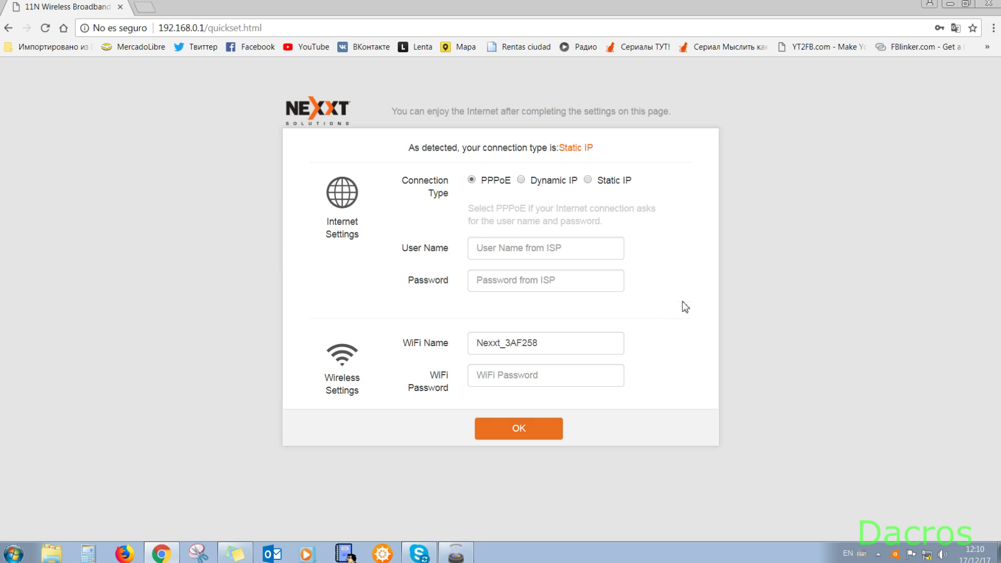
{"action": "left_click", "coordinate": [522, 180]}
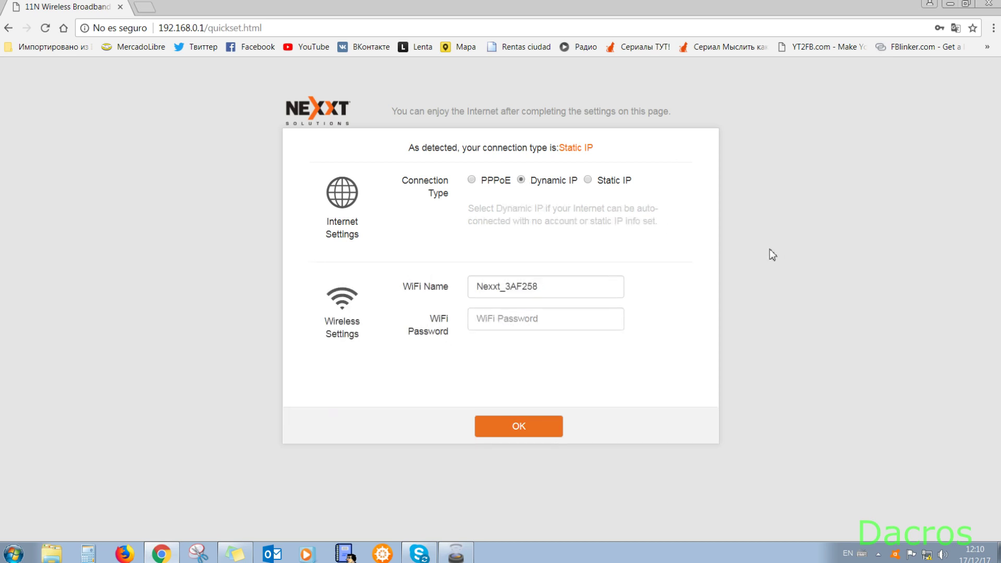
{"action": "left_click", "coordinate": [588, 180]}
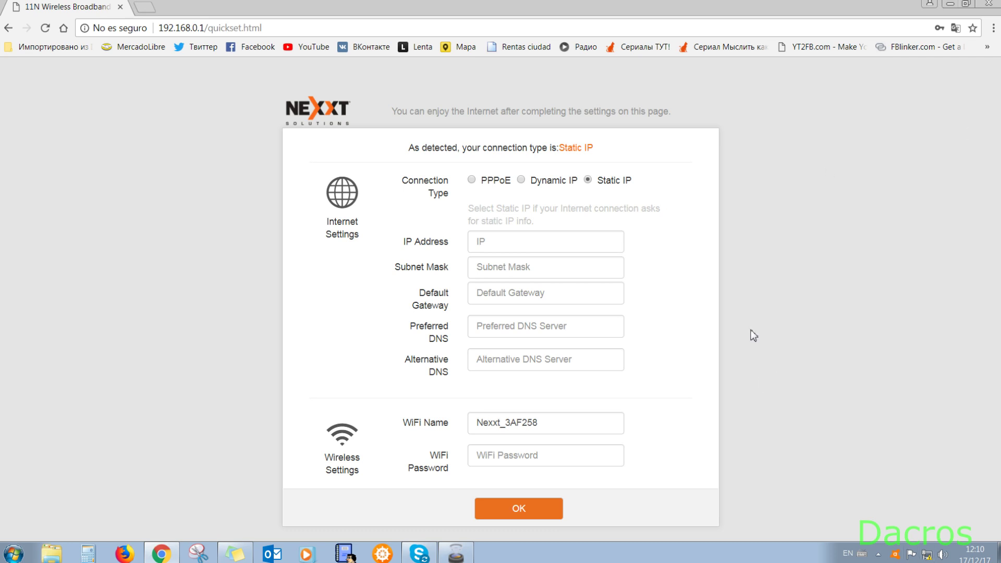
{"action": "left_click", "coordinate": [521, 181]}
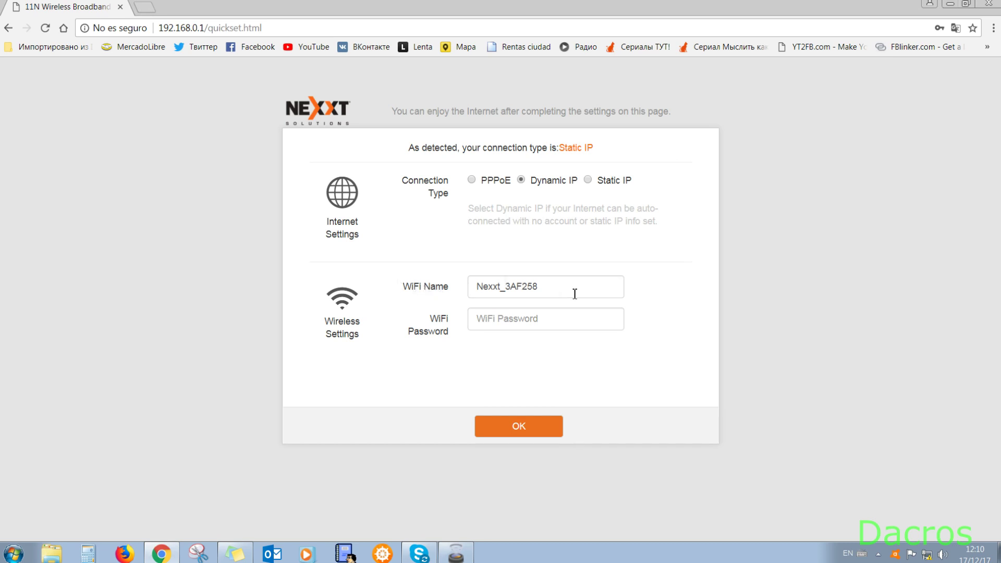
Step: Rename the WiFi from Nexxt_3AF258 to dacros, set a 9-character WiFi password, and save
{"action": "left_click_drag", "start_coordinate": [573, 291], "coordinate": [426, 272]}
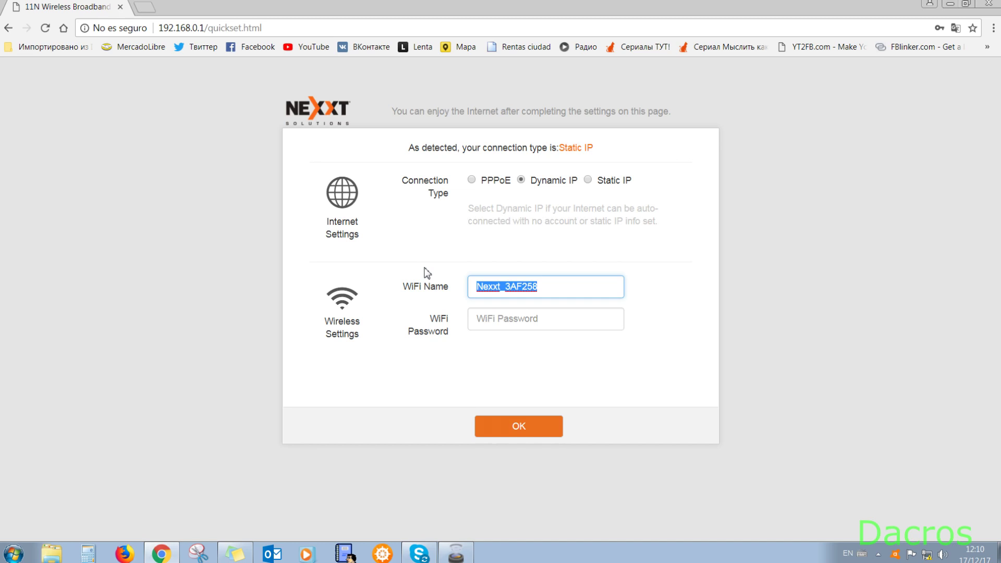
{"action": "type", "text": "dacros"}
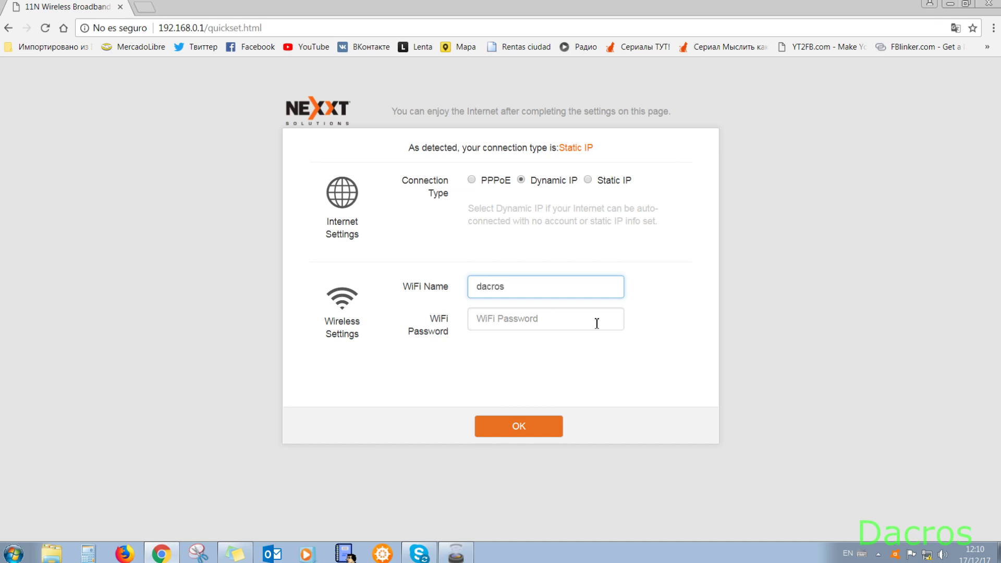
{"action": "left_click", "coordinate": [569, 318]}
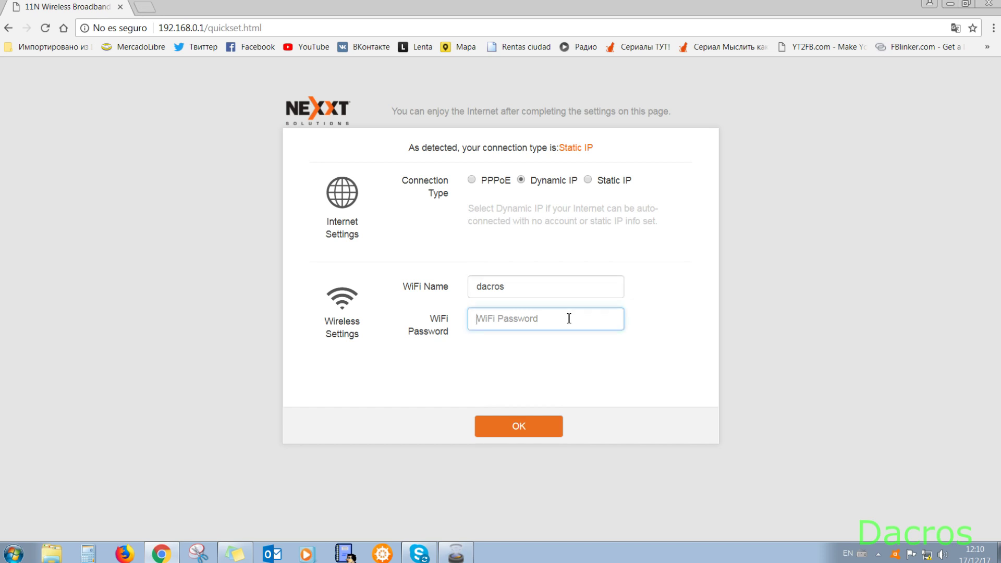
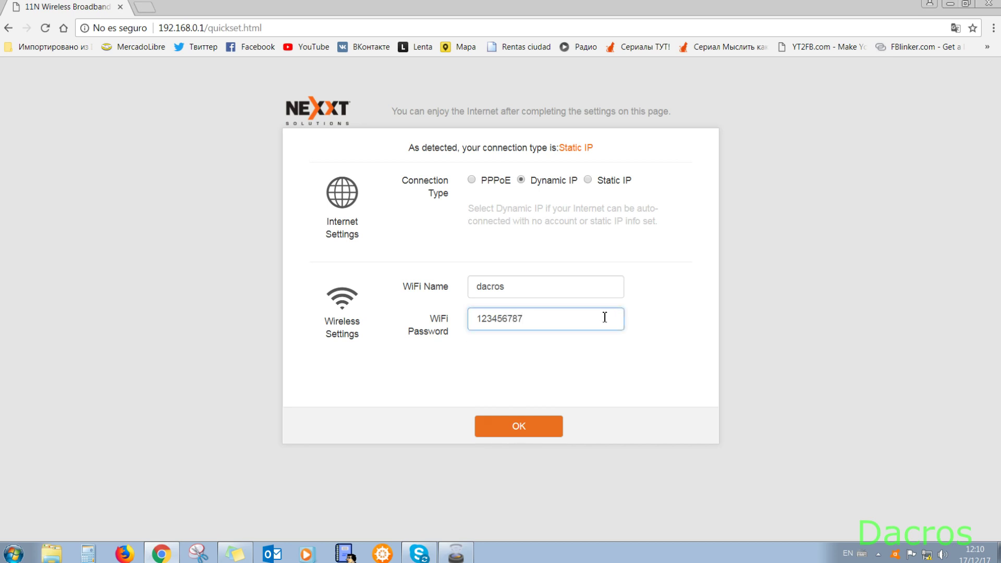
{"action": "left_click", "coordinate": [526, 433]}
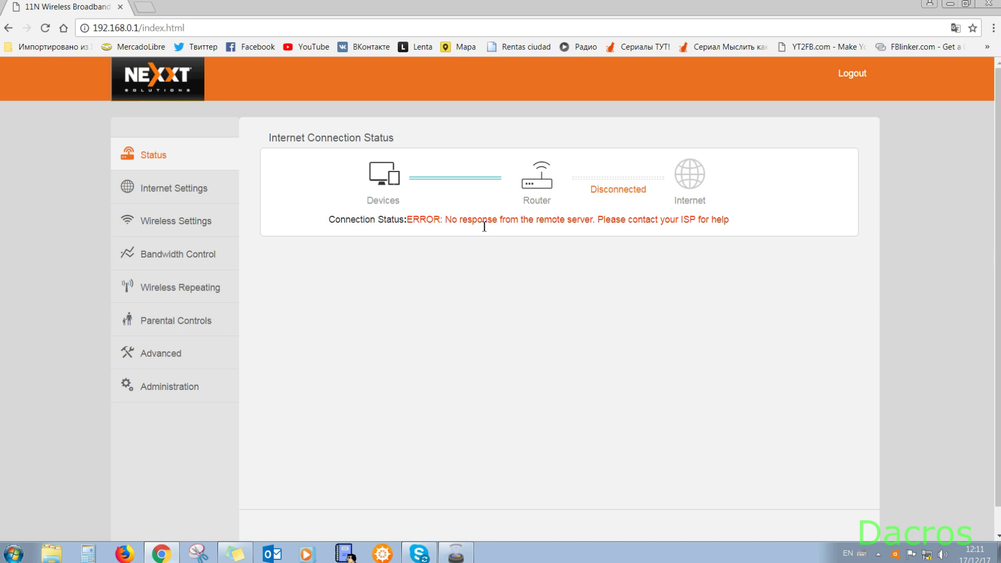
Step: Confirm Dynamic IP on the Internet Settings page and save it
{"action": "left_click", "coordinate": [172, 191]}
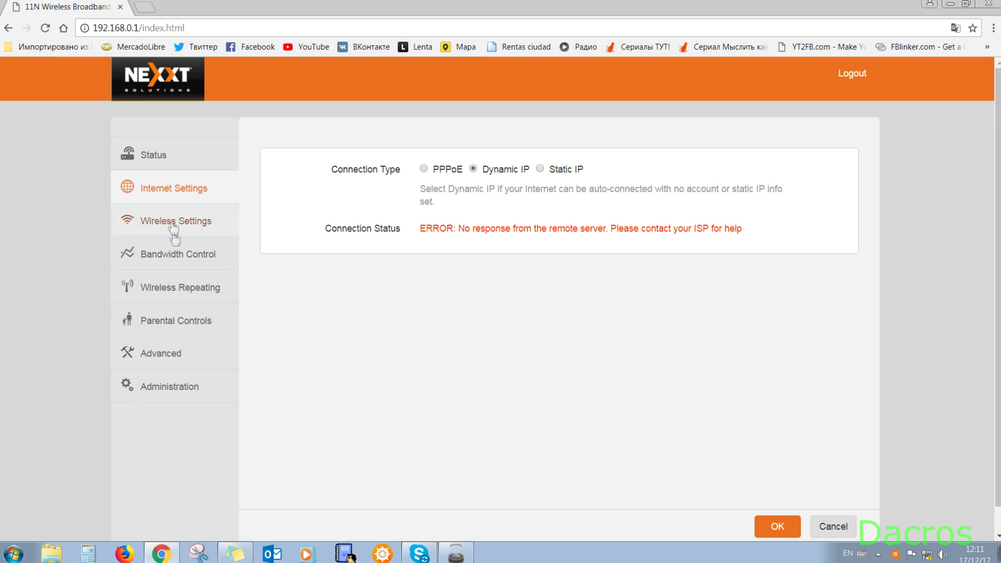
{"action": "left_click", "coordinate": [776, 527]}
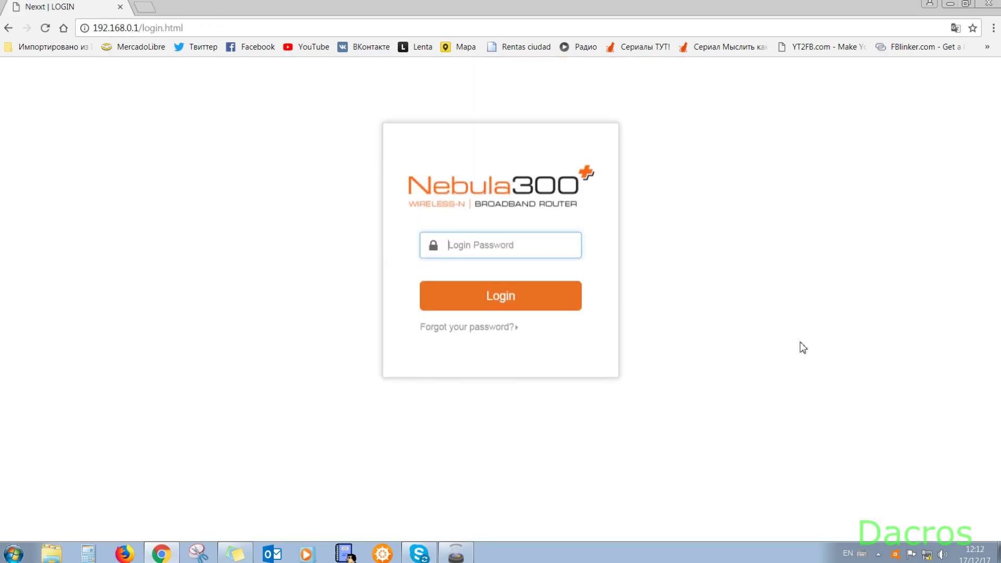
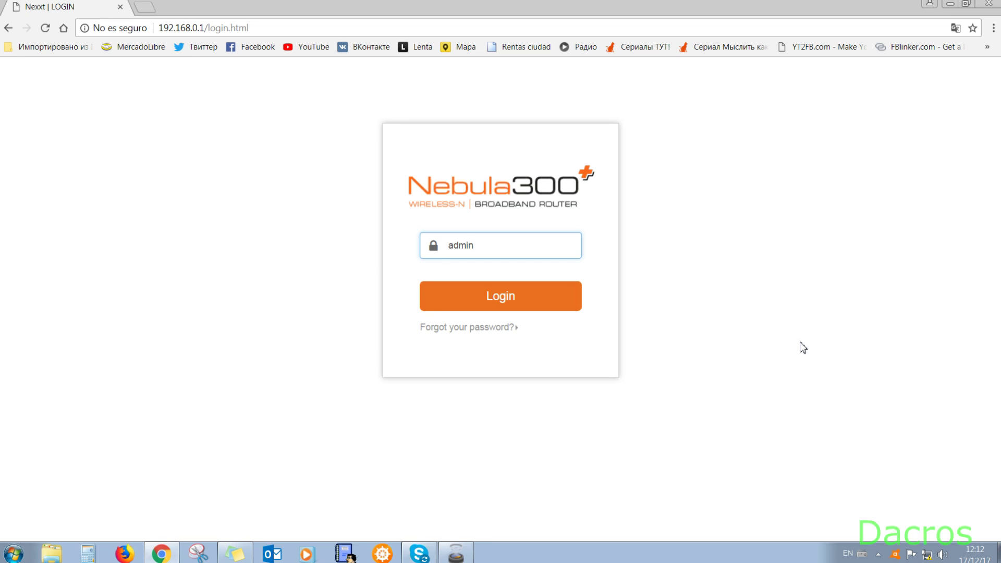
Step: Log back in with the router password to see the Status page
{"action": "key", "text": "Return"}
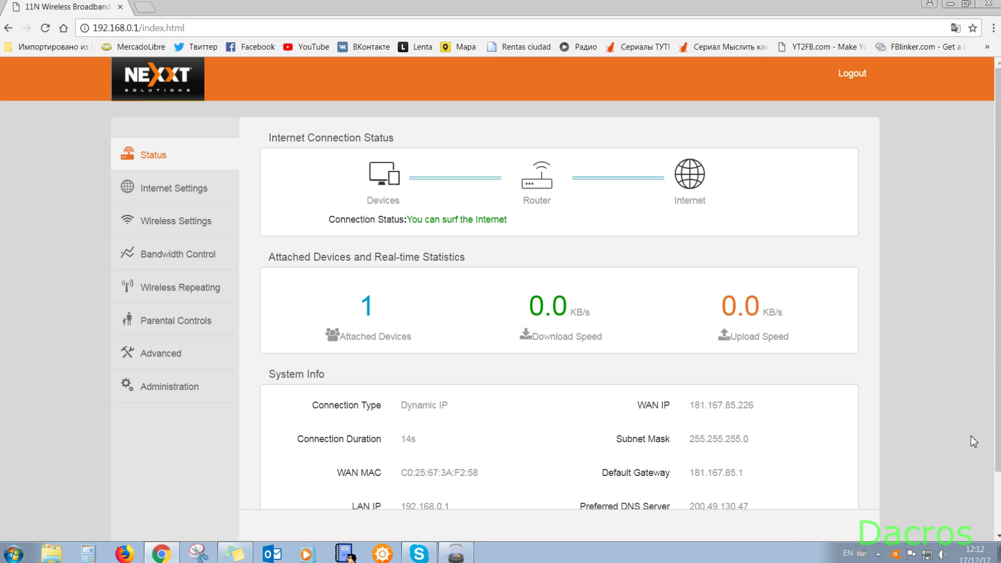
Step: Look over the Status and Internet Settings pages, ending on Wireless Settings for dacros
{"action": "scroll", "coordinate": [971, 430], "scroll_direction": "down", "scroll_amount": 1}
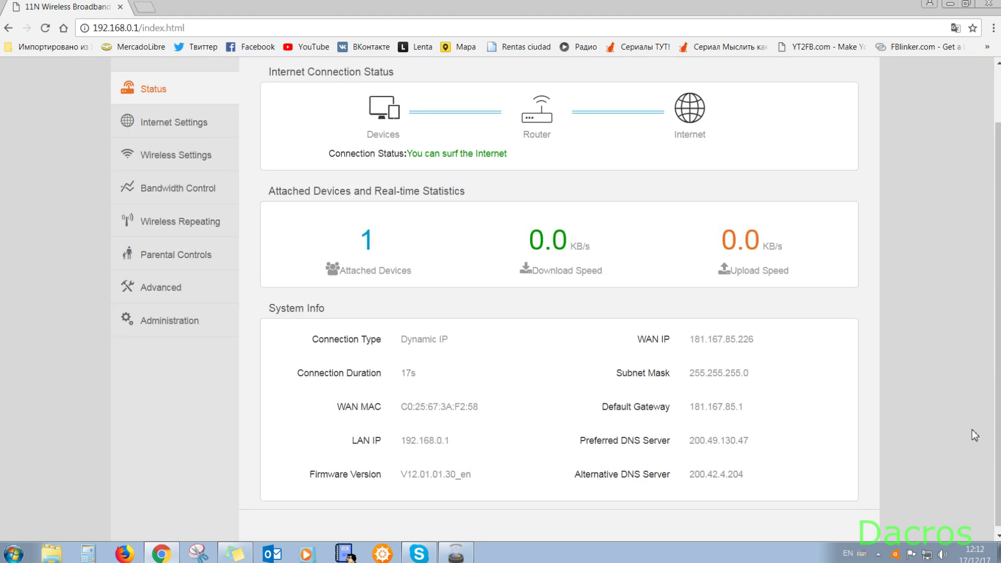
{"action": "scroll", "coordinate": [967, 435], "scroll_direction": "up", "scroll_amount": 1}
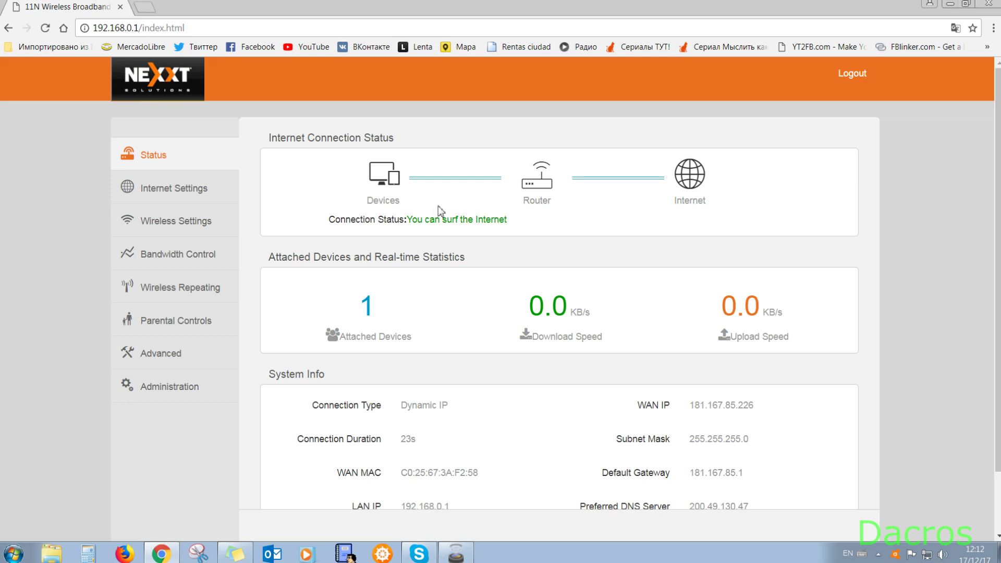
{"action": "left_click", "coordinate": [176, 196]}
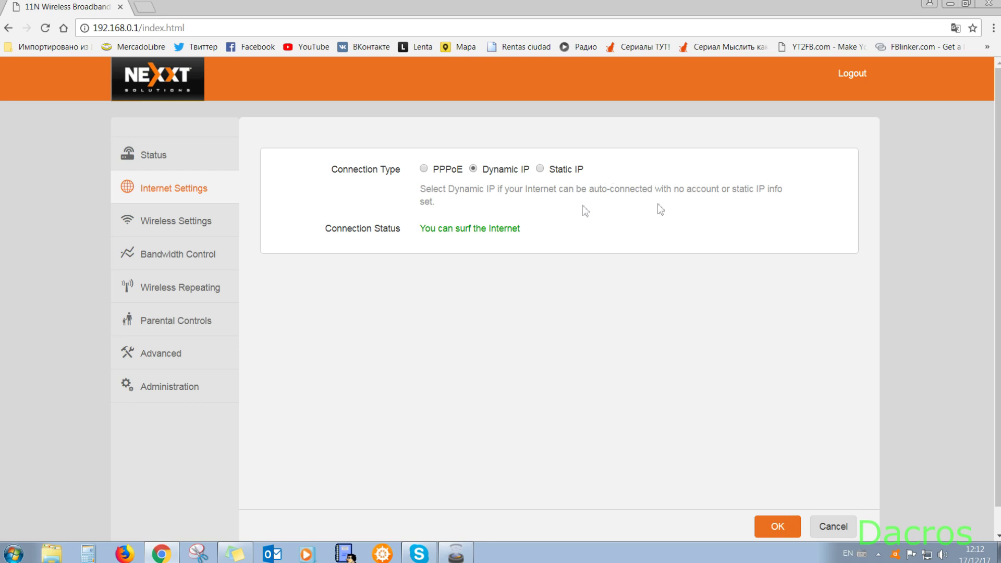
{"action": "left_click", "coordinate": [181, 230]}
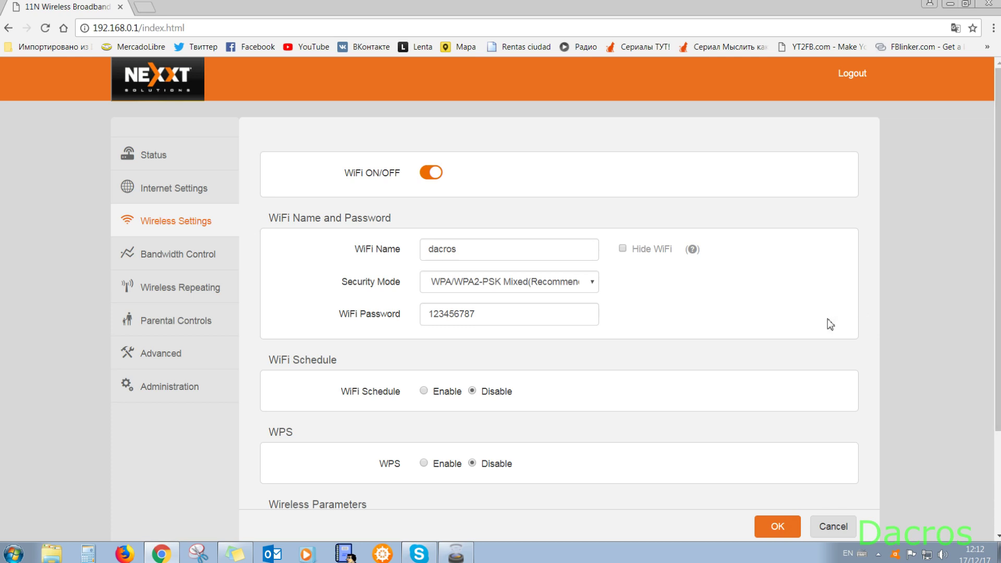
Step: Review the dacros wireless options, then show the Bandwidth Control device list
{"action": "scroll", "coordinate": [830, 324], "scroll_direction": "down", "scroll_amount": 2}
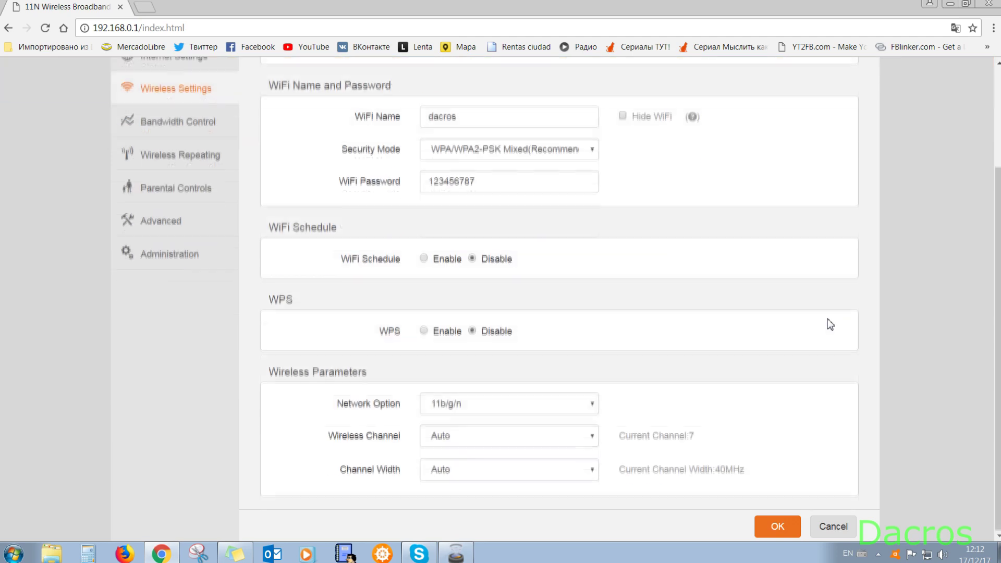
{"action": "scroll", "coordinate": [830, 325], "scroll_direction": "up", "scroll_amount": 2}
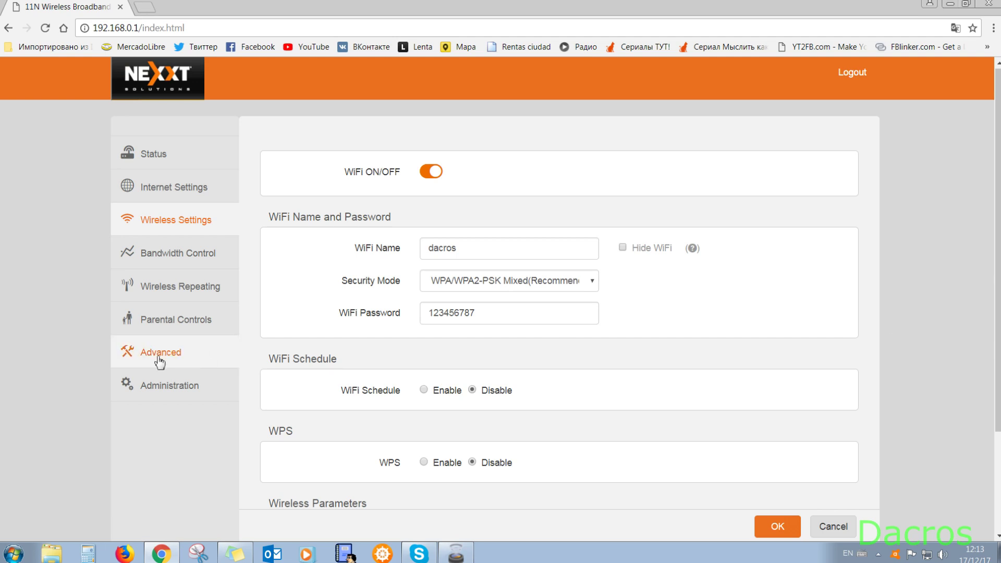
{"action": "left_click", "coordinate": [161, 254]}
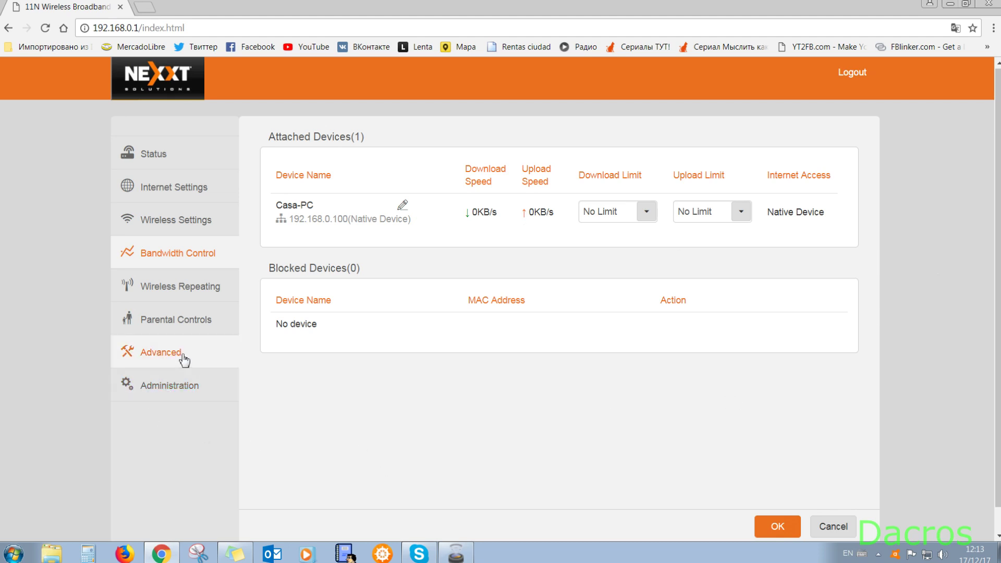
Step: View the Wireless Repeating and Parental Controls pages, then go to Advanced settings
{"action": "left_click", "coordinate": [171, 295]}
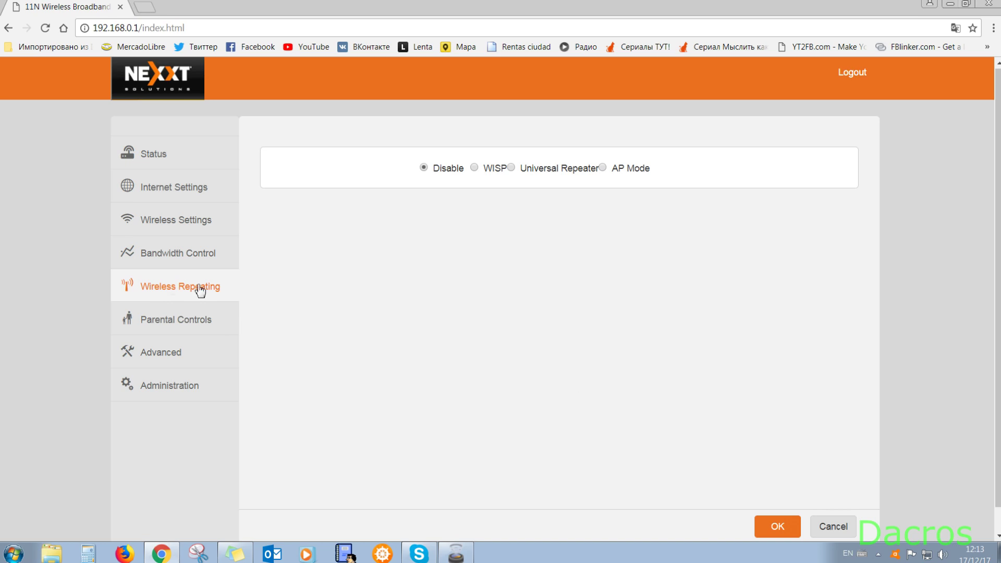
{"action": "left_click", "coordinate": [197, 324]}
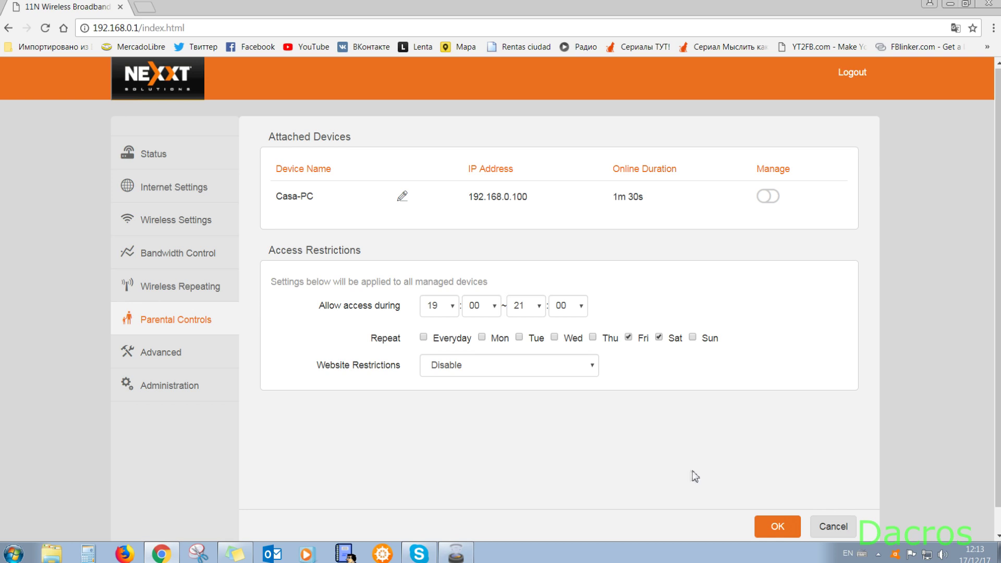
{"action": "left_click", "coordinate": [161, 353]}
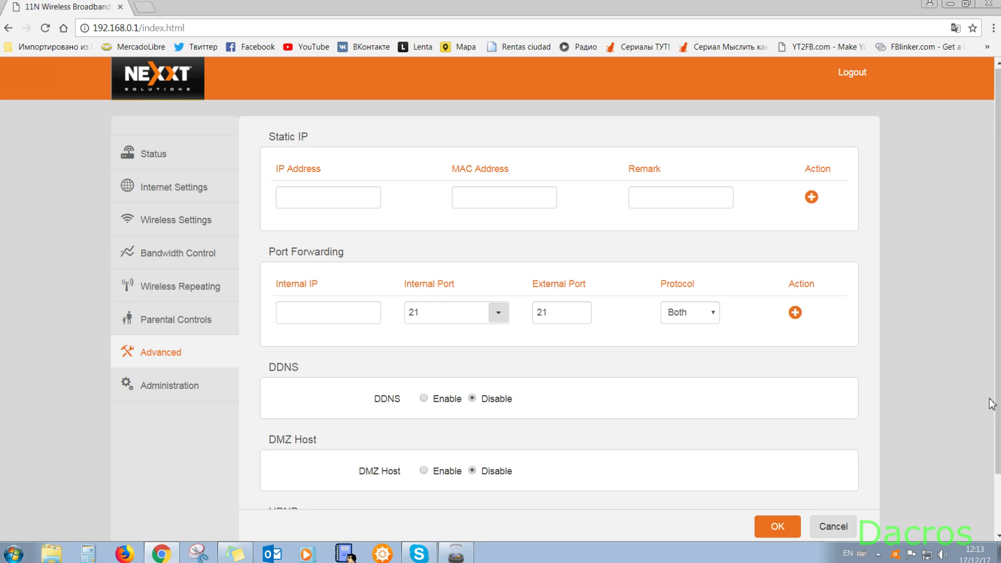
Step: Scroll the Advanced options down to UPNP, then show the Administration page
{"action": "scroll", "coordinate": [991, 404], "scroll_direction": "down", "scroll_amount": 2}
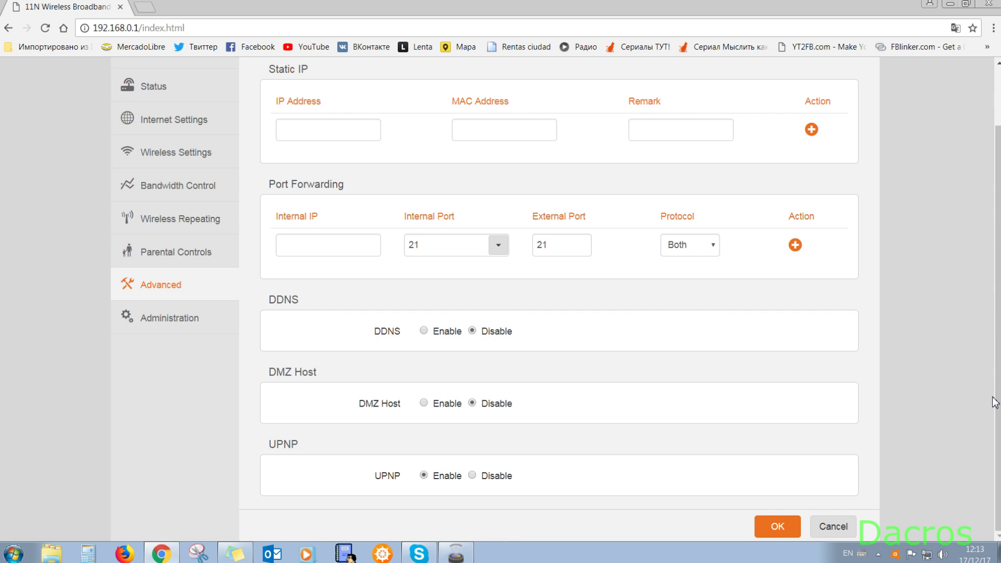
{"action": "scroll", "coordinate": [994, 402], "scroll_direction": "up", "scroll_amount": 2}
{"action": "scroll", "coordinate": [993, 402], "scroll_direction": "down", "scroll_amount": 2}
{"action": "left_click", "coordinate": [159, 321]}
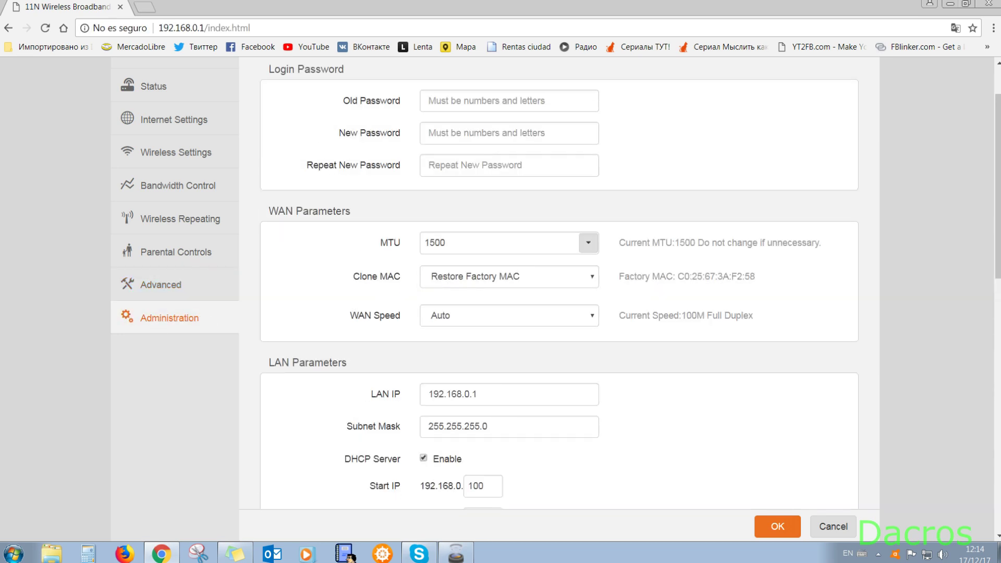
Step: Set the time zone to (GMT-03:00)Buenos Aires, Georgetown under Date & Time
{"action": "scroll", "coordinate": [998, 397], "scroll_direction": "down", "scroll_amount": 4}
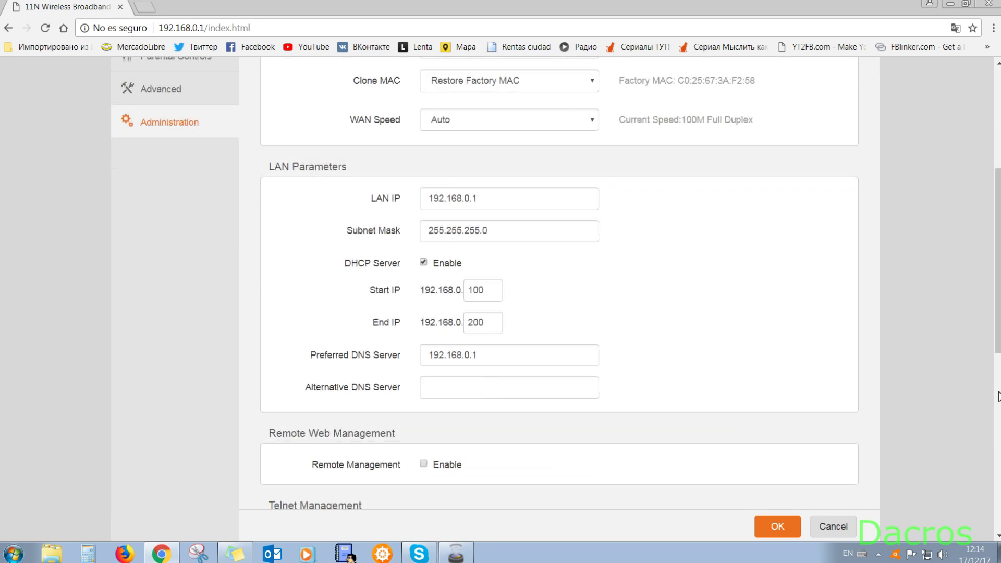
{"action": "scroll", "coordinate": [998, 397], "scroll_direction": "down", "scroll_amount": 1}
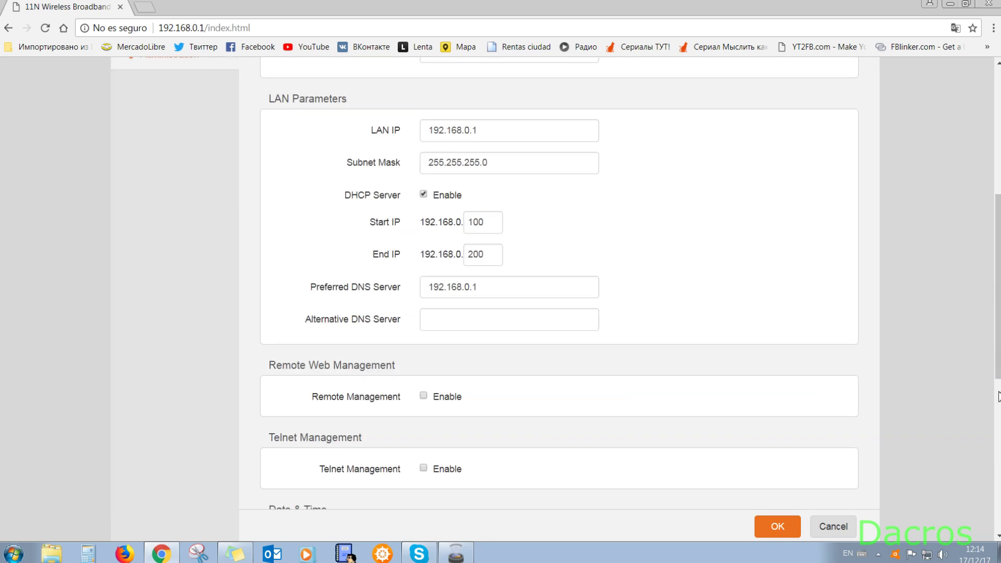
{"action": "scroll", "coordinate": [998, 397], "scroll_direction": "down", "scroll_amount": 2}
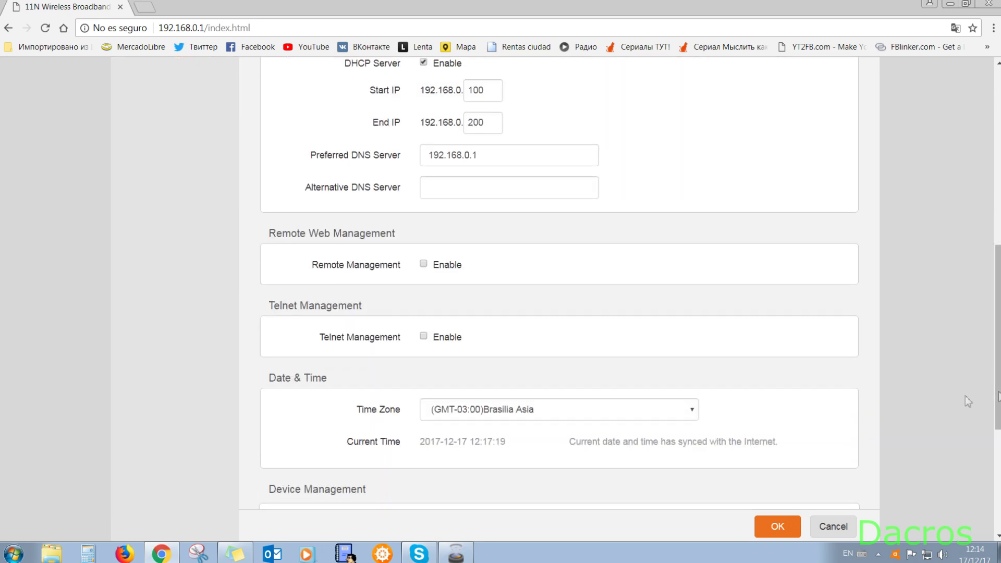
{"action": "left_click", "coordinate": [690, 410]}
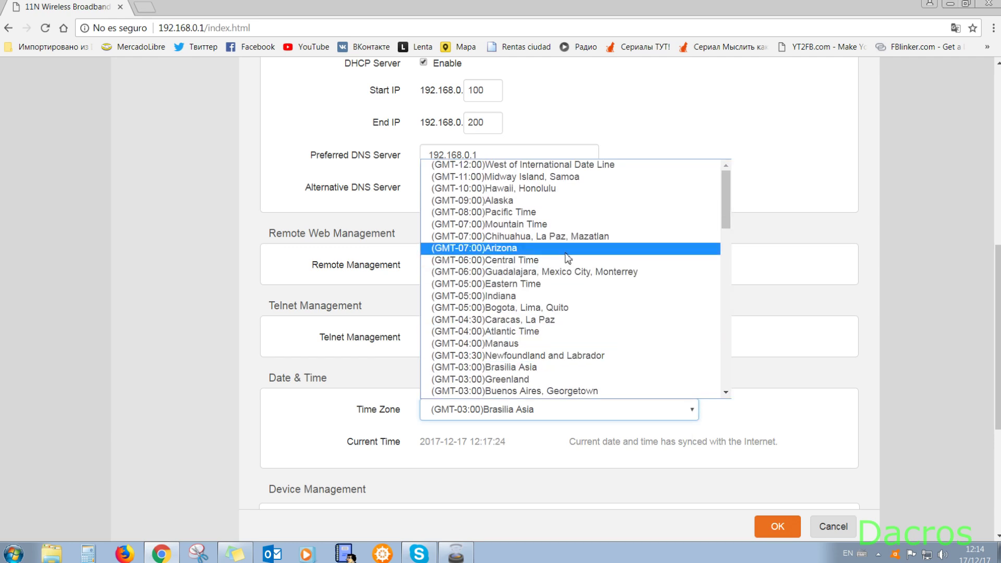
{"action": "left_click", "coordinate": [555, 391]}
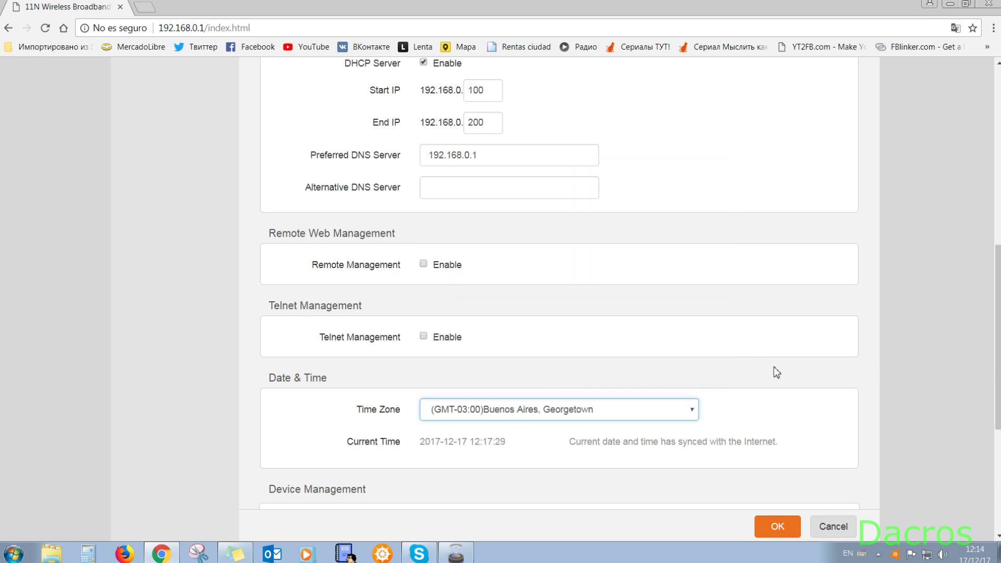
Step: Go back to the top of the Administration page and focus the Old Password field
{"action": "scroll", "coordinate": [774, 367], "scroll_direction": "up", "scroll_amount": 5}
{"action": "scroll", "coordinate": [815, 324], "scroll_direction": "up", "scroll_amount": 2}
{"action": "scroll", "coordinate": [817, 326], "scroll_direction": "up", "scroll_amount": 2}
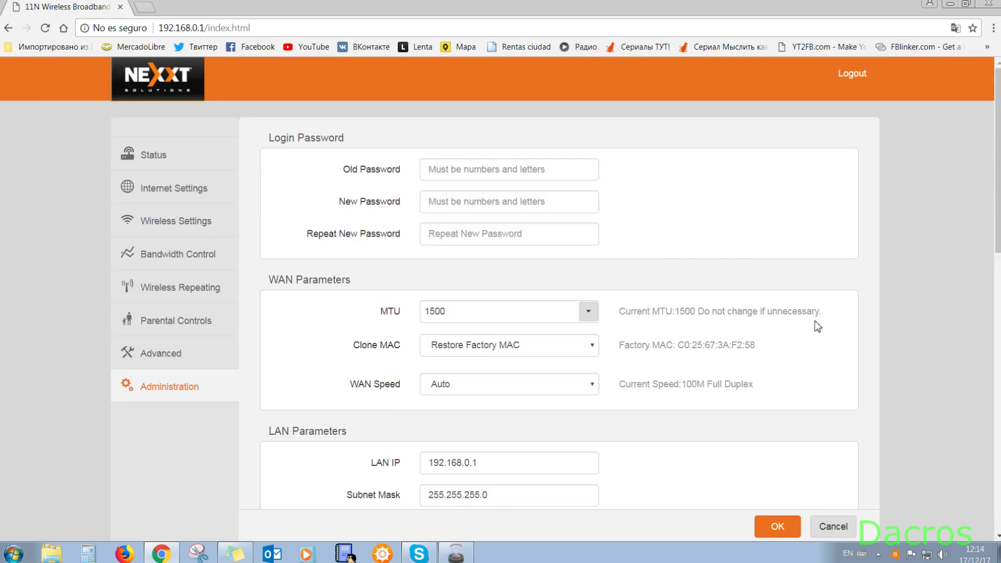
{"action": "left_click", "coordinate": [483, 178]}
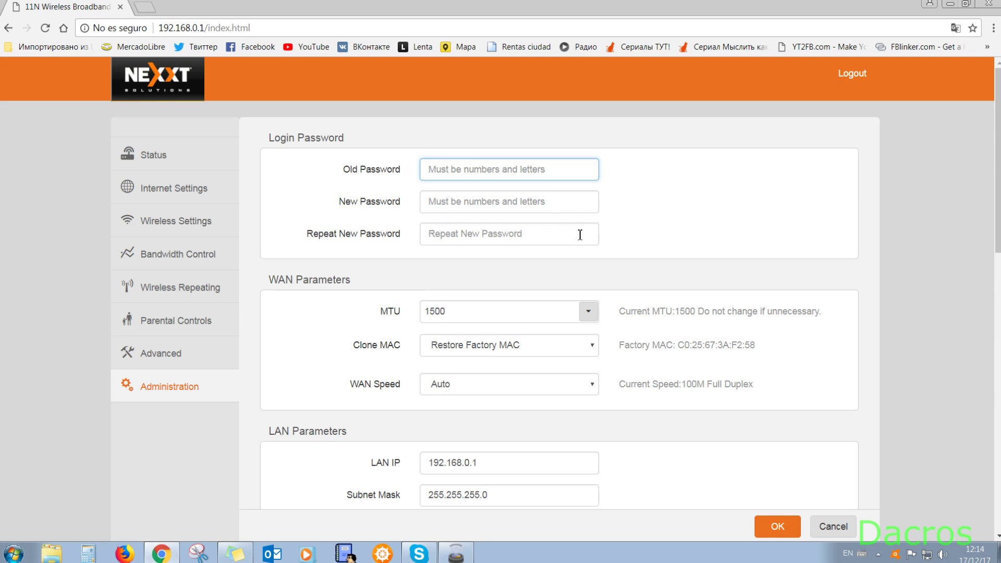
Step: Save the Administration settings and check the resulting page
{"action": "scroll", "coordinate": [808, 313], "scroll_direction": "down", "scroll_amount": 5}
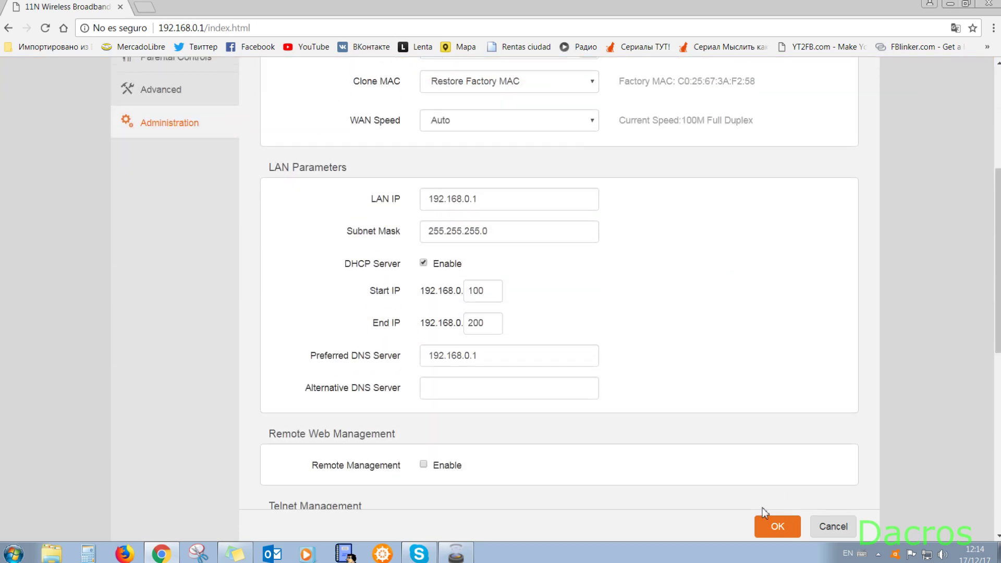
{"action": "left_click", "coordinate": [777, 526]}
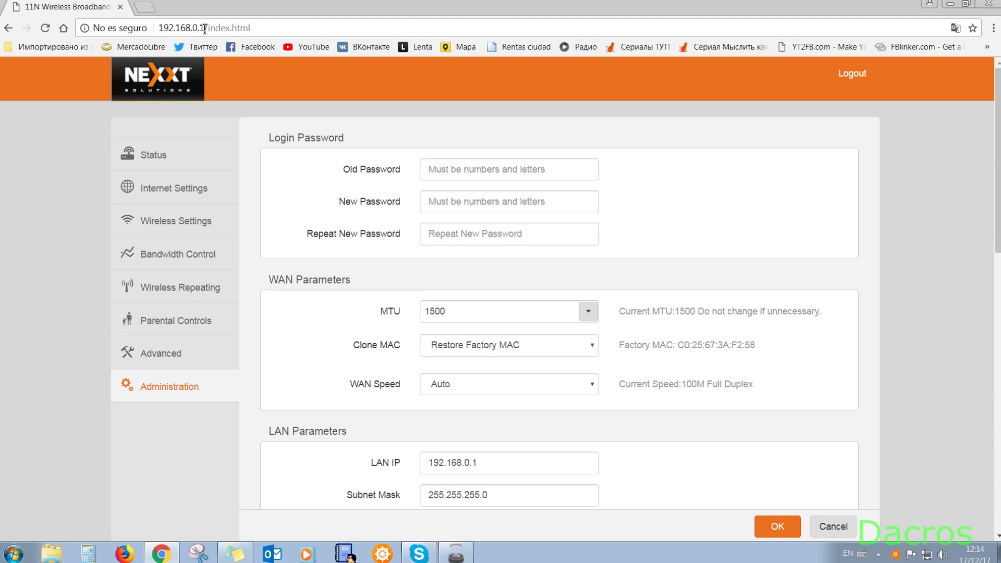
{"action": "scroll", "coordinate": [801, 194], "scroll_direction": "down", "scroll_amount": 3}
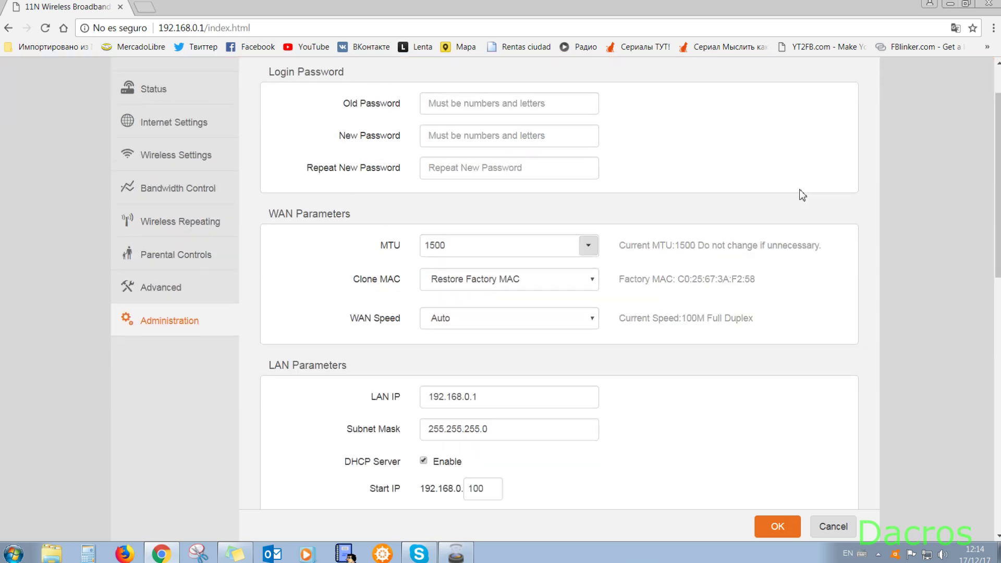
{"action": "scroll", "coordinate": [801, 200], "scroll_direction": "up", "scroll_amount": 1}
{"action": "scroll", "coordinate": [794, 238], "scroll_direction": "down", "scroll_amount": 8}
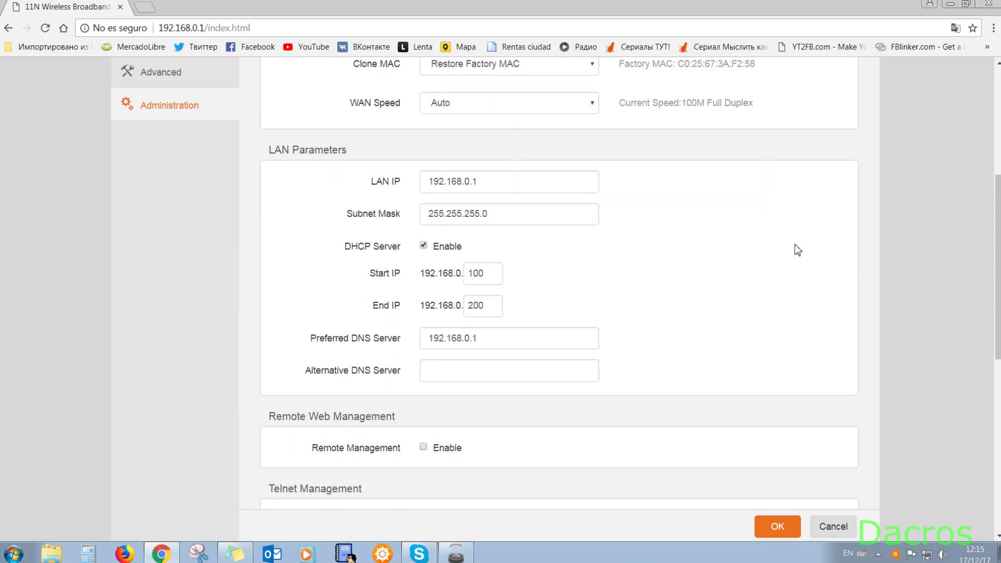
{"action": "scroll", "coordinate": [796, 250], "scroll_direction": "down", "scroll_amount": 3}
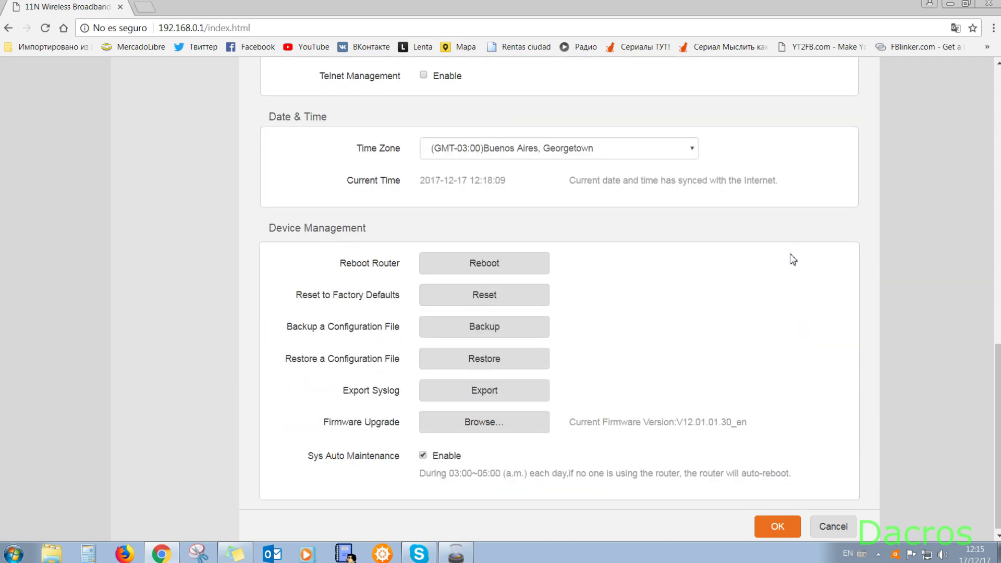
{"action": "scroll", "coordinate": [865, 281], "scroll_direction": "up", "scroll_amount": 10}
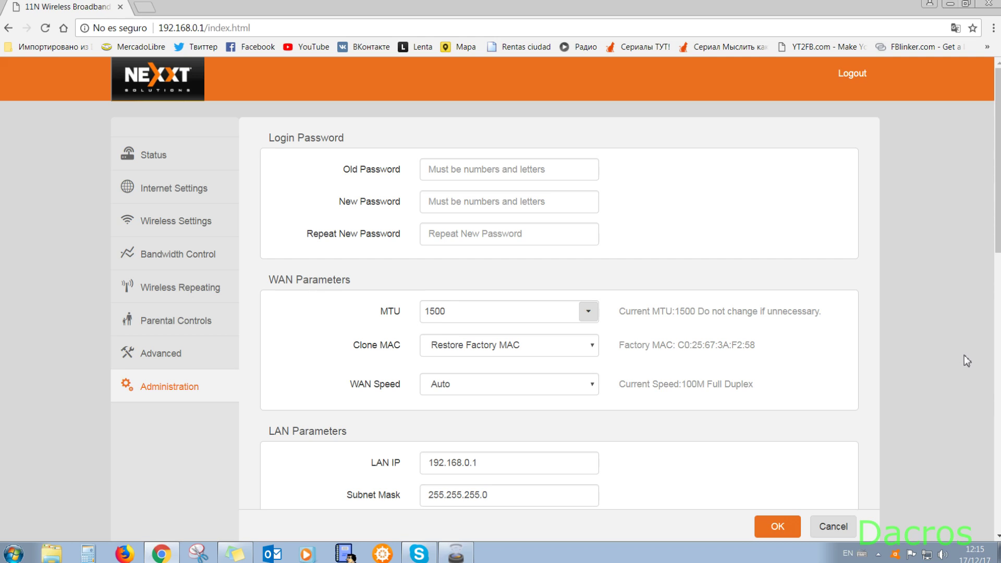
Step: Save the Administration settings again, then open a new blank Chrome tab
{"action": "scroll", "coordinate": [923, 336], "scroll_direction": "down", "scroll_amount": 5}
{"action": "left_click", "coordinate": [774, 529]}
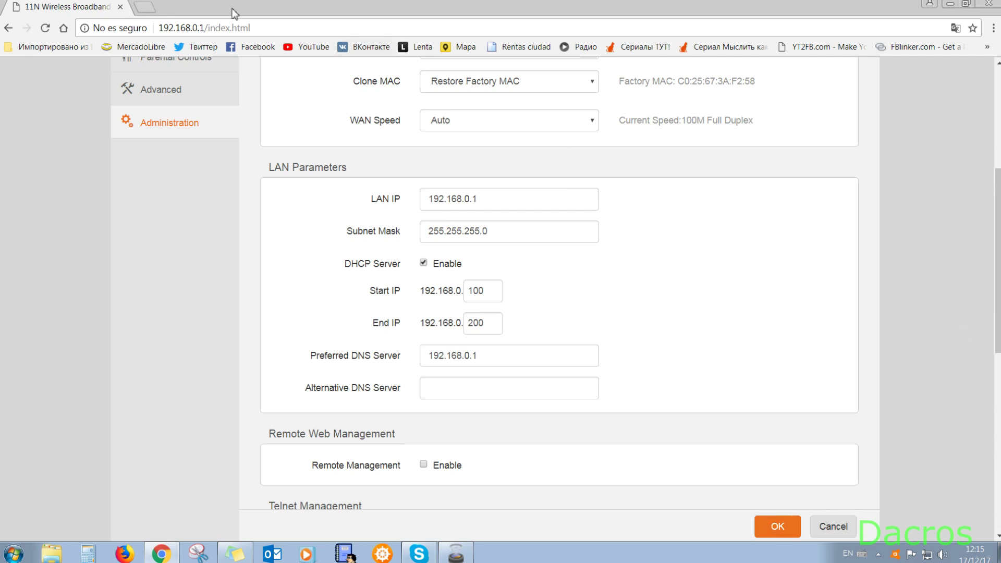
{"action": "left_click", "coordinate": [141, 8]}
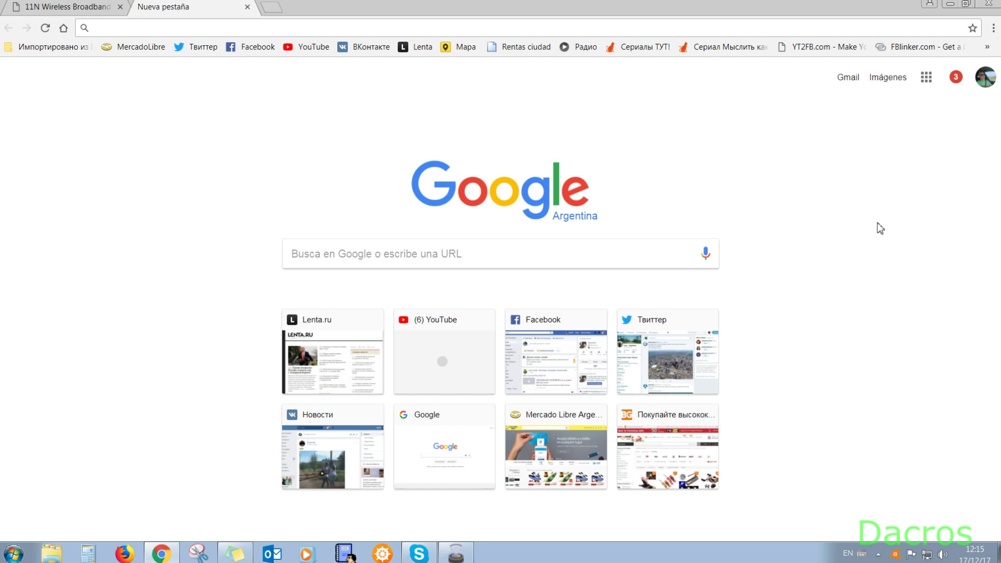
{"action": "left_click", "coordinate": [455, 552]}
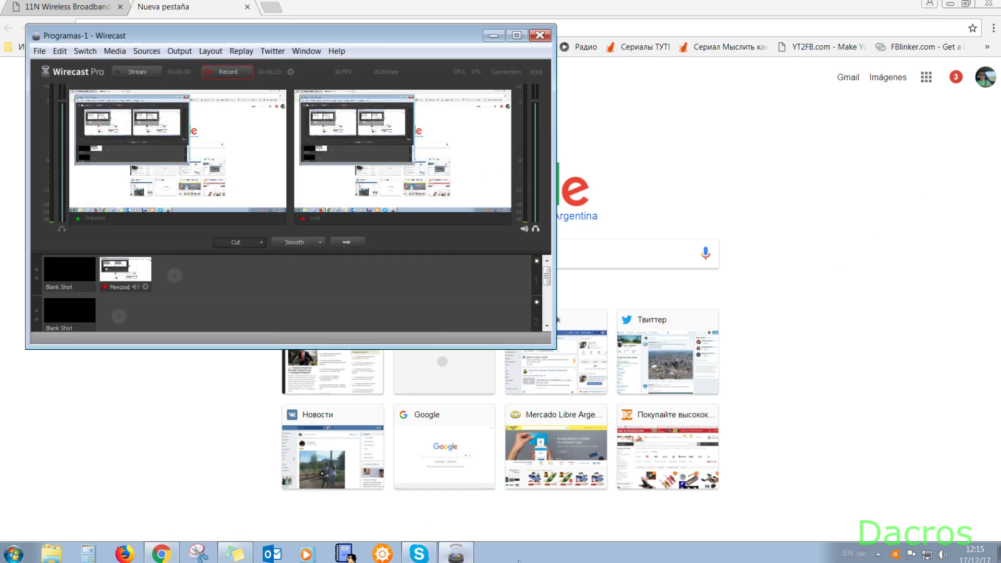